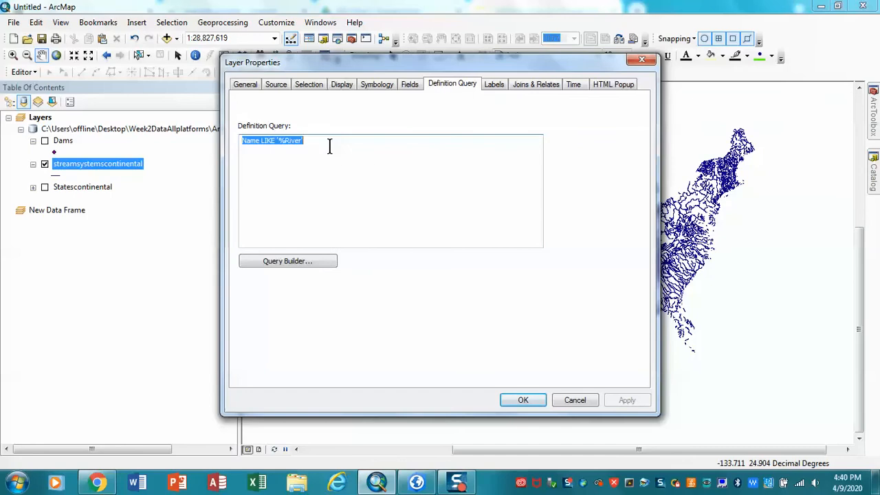
Step: Remove the existing definition query from the streamsystemscontinental layer and apply the change
{"action": "left_click", "coordinate": [318, 139]}
{"action": "key", "text": "ctrl+a"}
{"action": "key", "text": "Delete"}
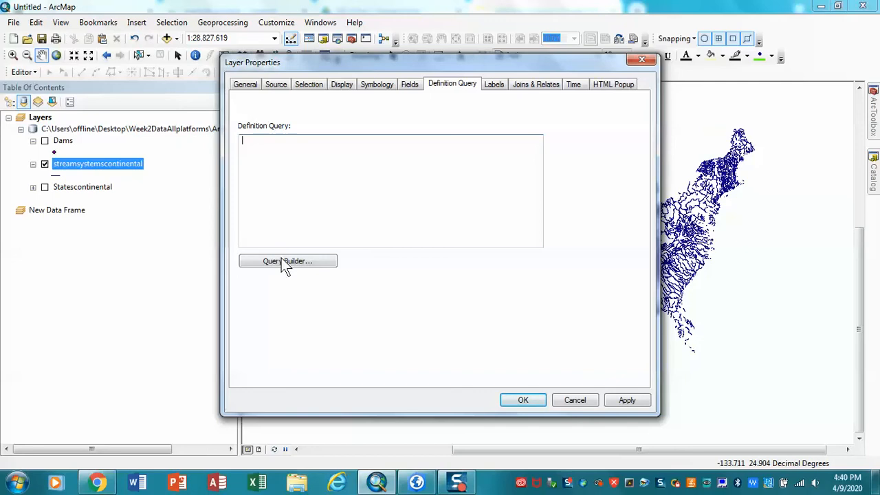
{"action": "left_click", "coordinate": [622, 402]}
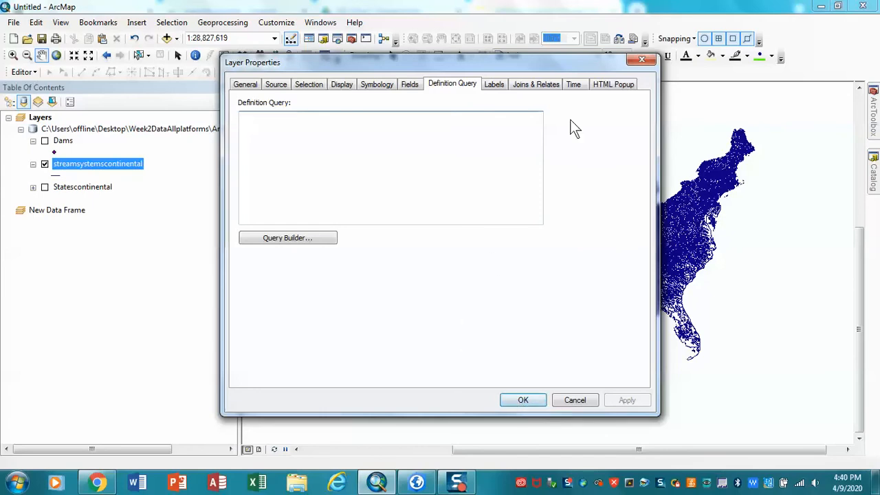
Step: Build and apply the definition query Name LIKE '%River' for the streamsystemscontinental layer
{"action": "left_click_drag", "start_coordinate": [540, 63], "coordinate": [384, 68]}
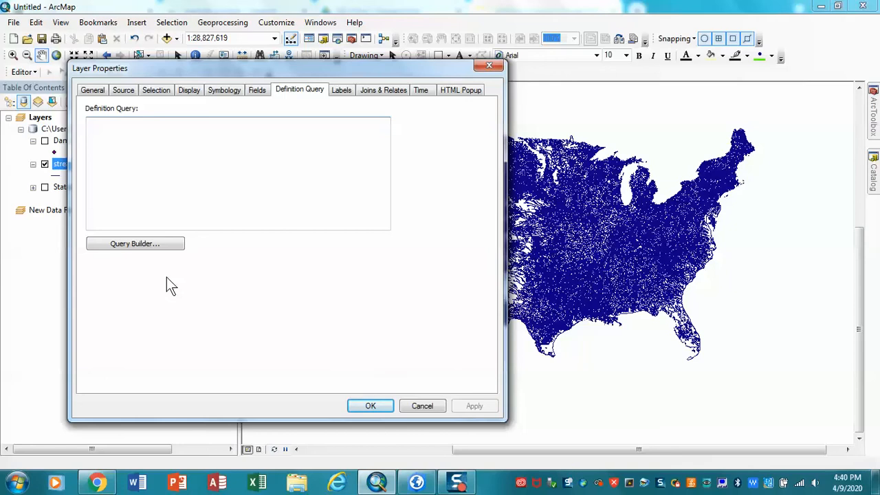
{"action": "left_click", "coordinate": [134, 245]}
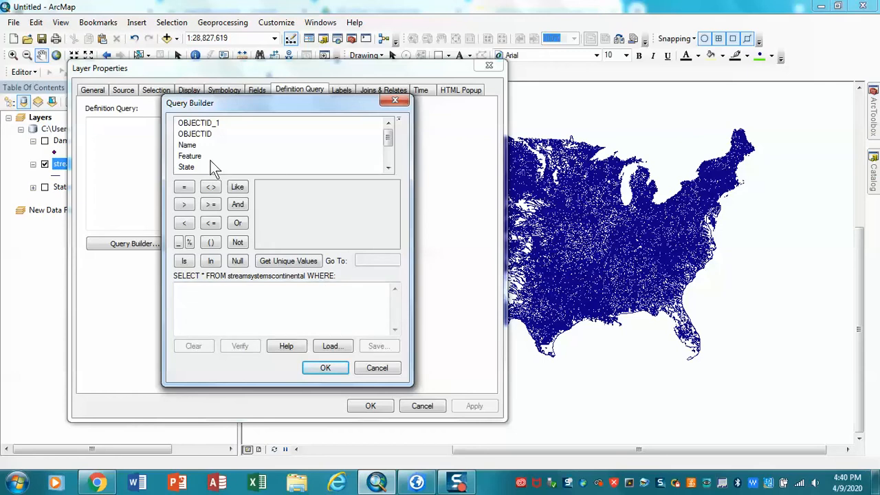
{"action": "double_click", "coordinate": [187, 146]}
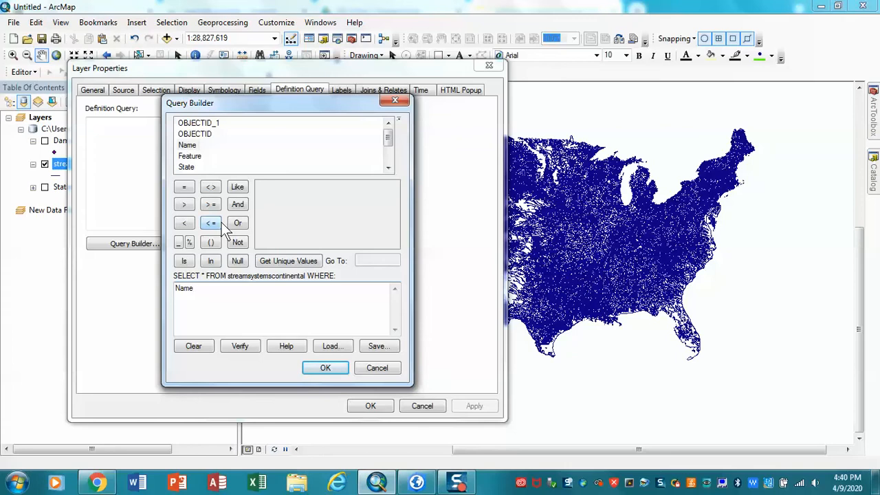
{"action": "left_click", "coordinate": [236, 189]}
{"action": "type", "text": "'%River'"}
{"action": "left_click", "coordinate": [321, 369]}
{"action": "left_click", "coordinate": [467, 407]}
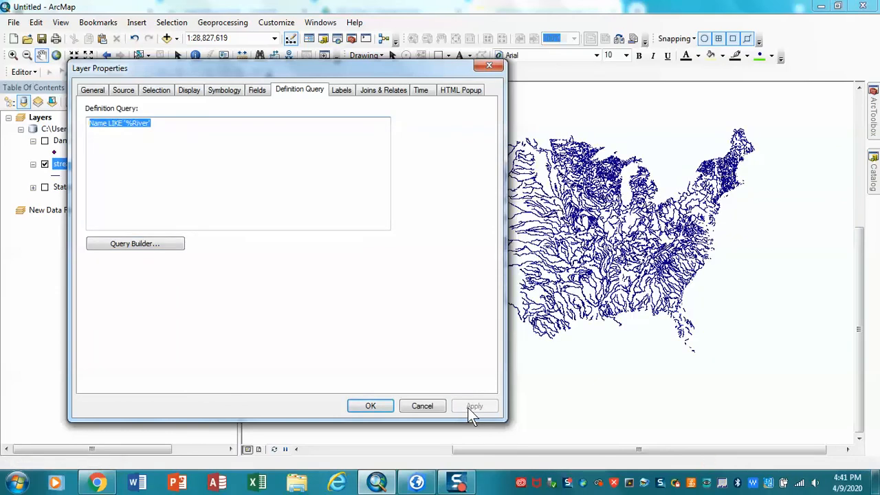
{"action": "left_click", "coordinate": [369, 405]}
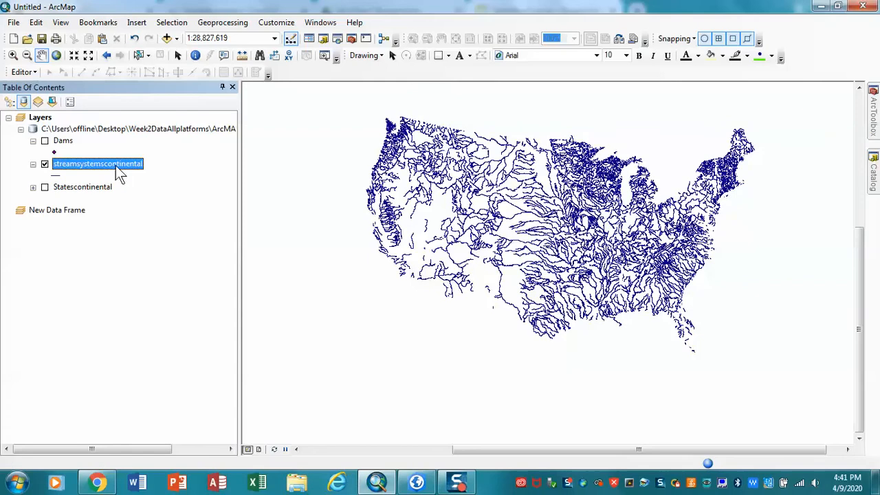
Step: Inspect the streamsystemscontinental attribute table to check the filtered records, and close it
{"action": "right_click", "coordinate": [115, 165]}
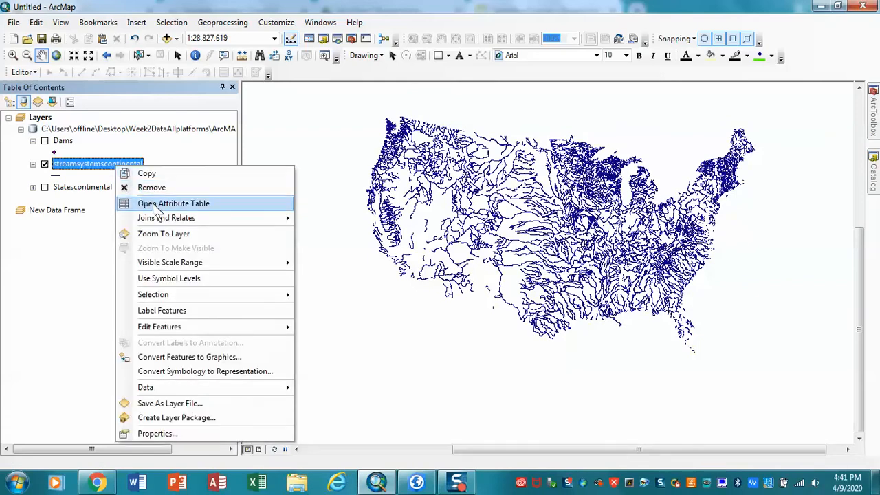
{"action": "left_click", "coordinate": [152, 203]}
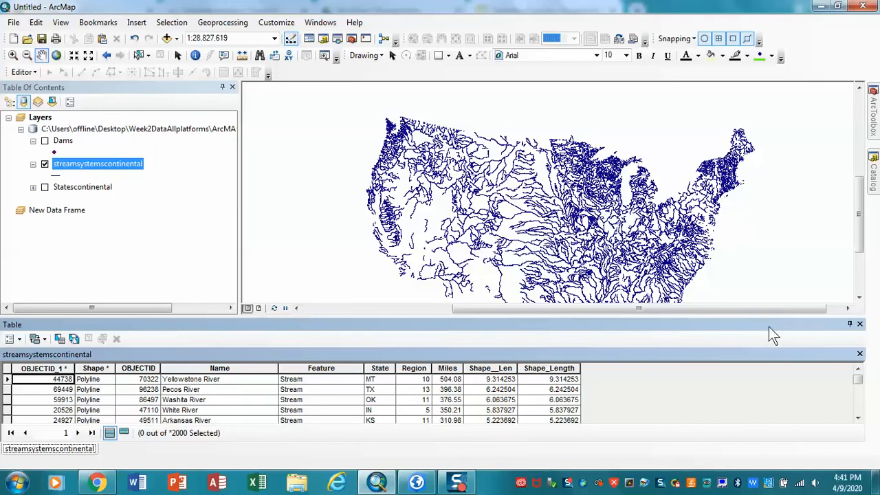
{"action": "left_click", "coordinate": [859, 324]}
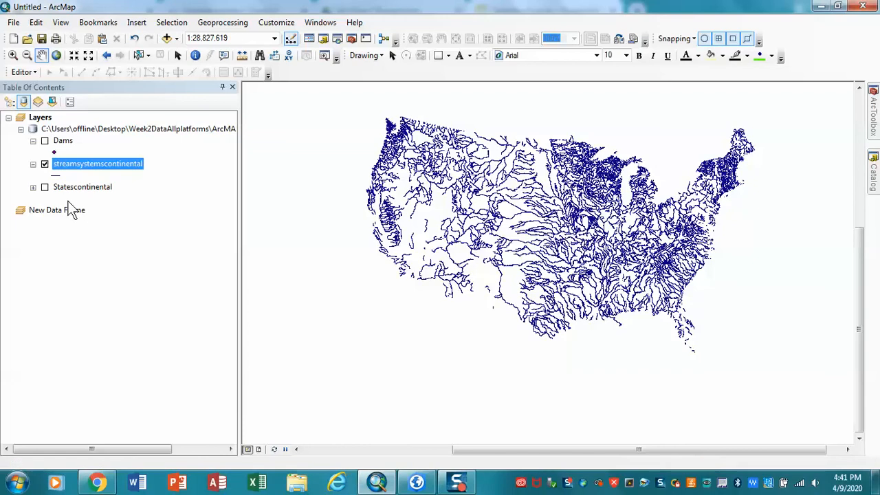
Step: Display the Statescontinental layer instead of streamsystemscontinental and clear the existing text of its definition query
{"action": "left_click", "coordinate": [45, 165]}
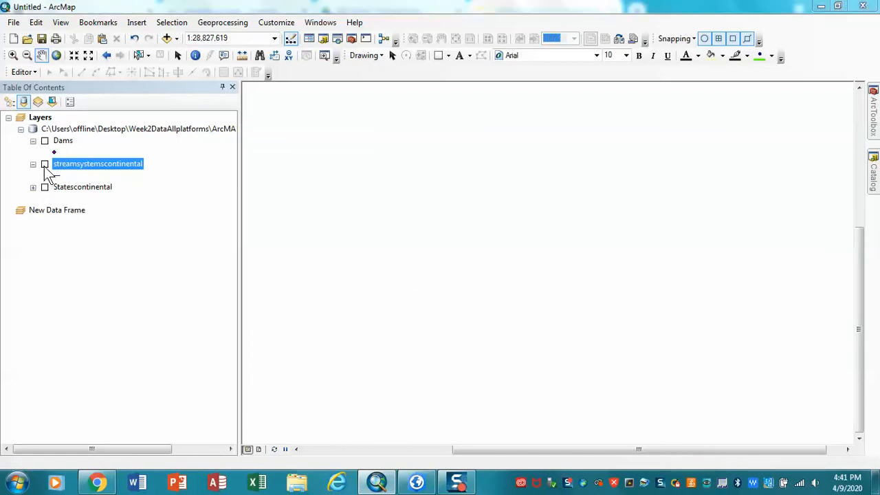
{"action": "left_click", "coordinate": [44, 187]}
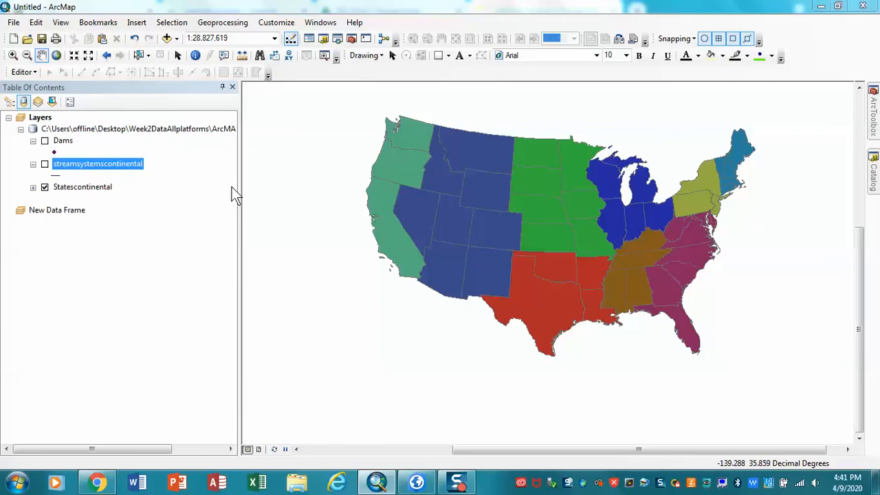
{"action": "right_click", "coordinate": [105, 190]}
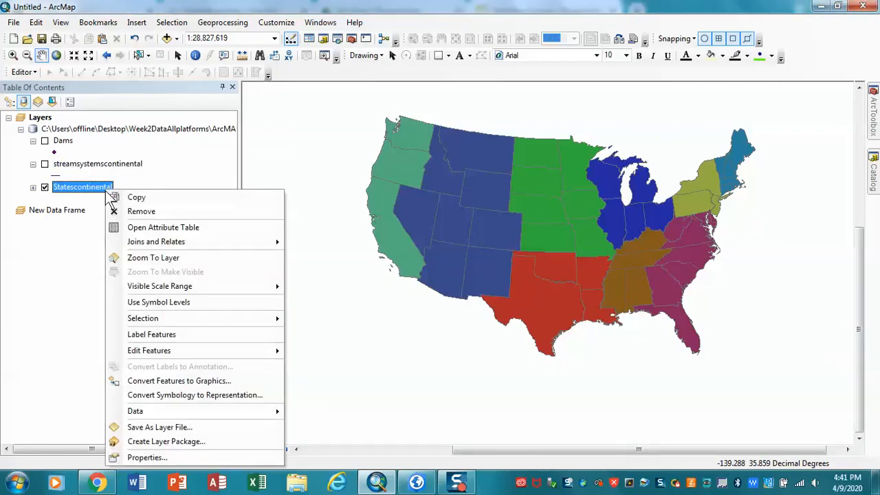
{"action": "left_click", "coordinate": [158, 459]}
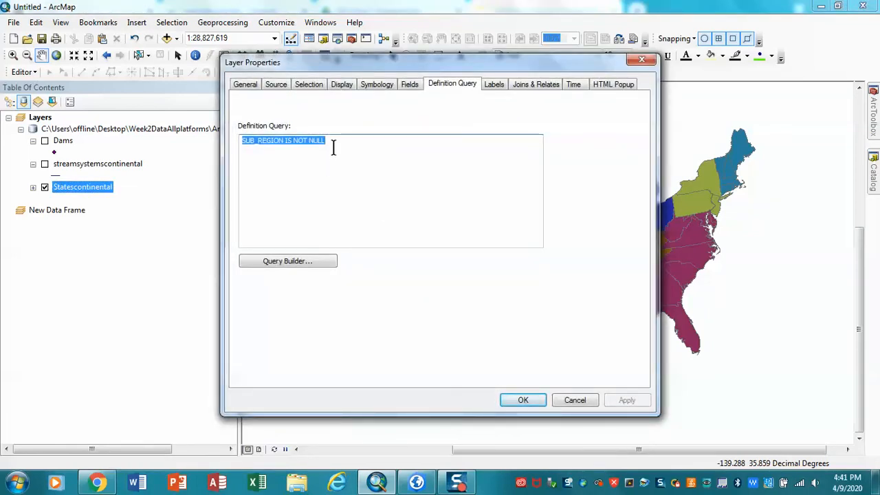
{"action": "key", "text": "Delete"}
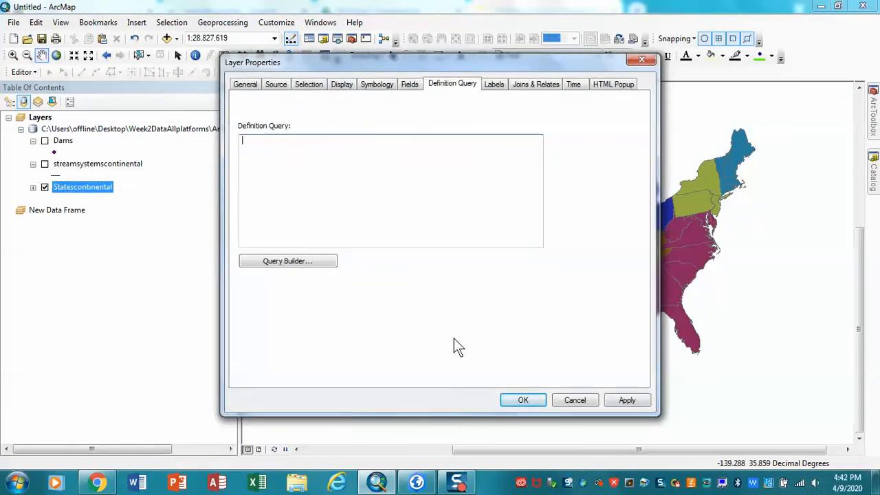
Step: Build the condition SUB_REGION LIKE '%Cen' in the Query Builder for Statescontinental, listing the field's unique values for reference
{"action": "left_click", "coordinate": [313, 263]}
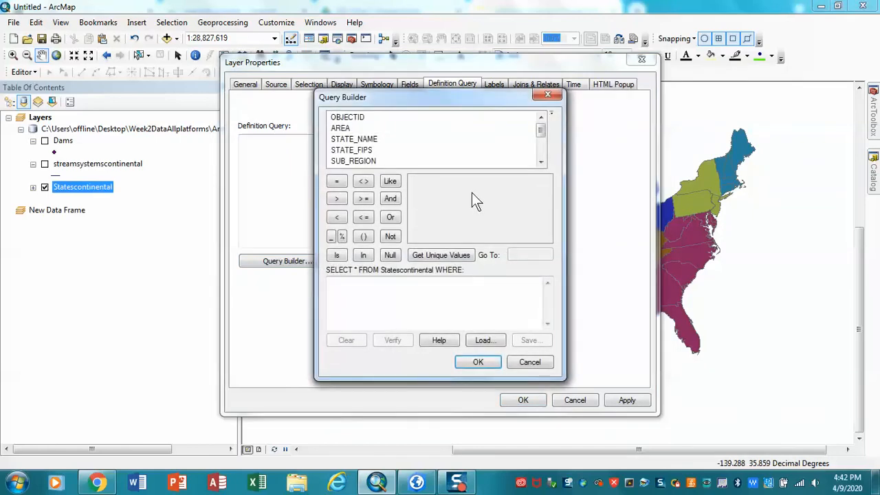
{"action": "double_click", "coordinate": [358, 161]}
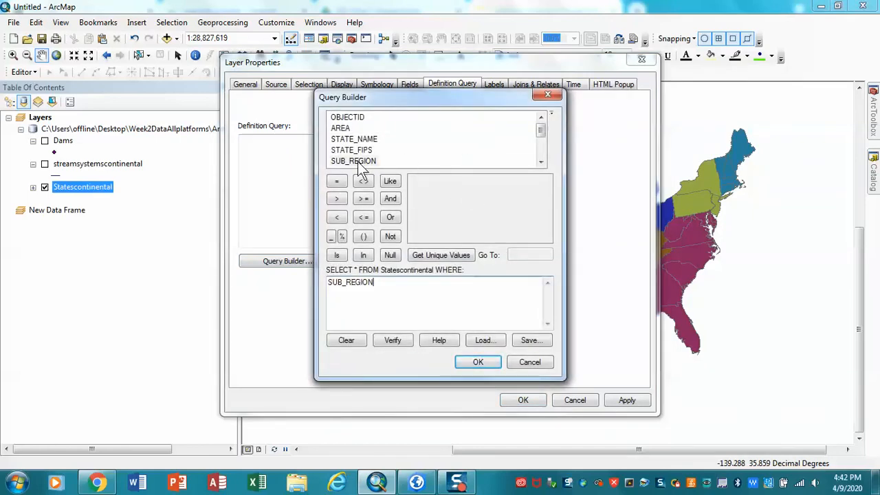
{"action": "left_click", "coordinate": [440, 254]}
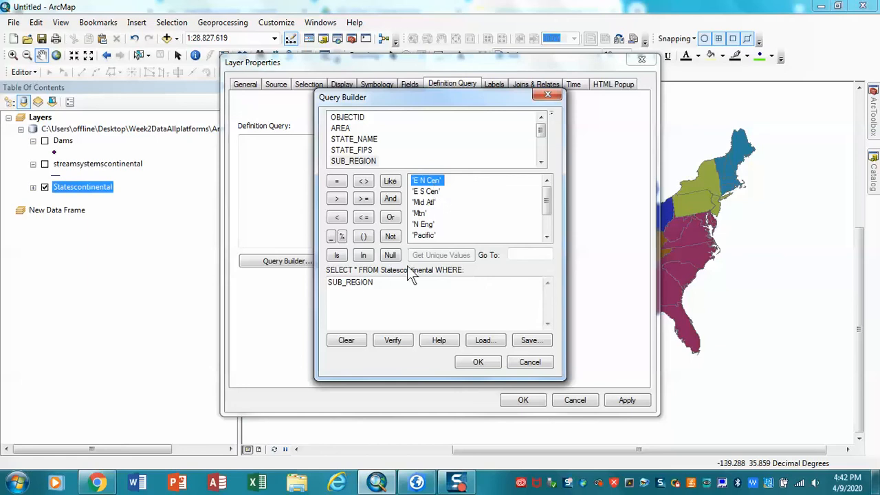
{"action": "left_click", "coordinate": [391, 183]}
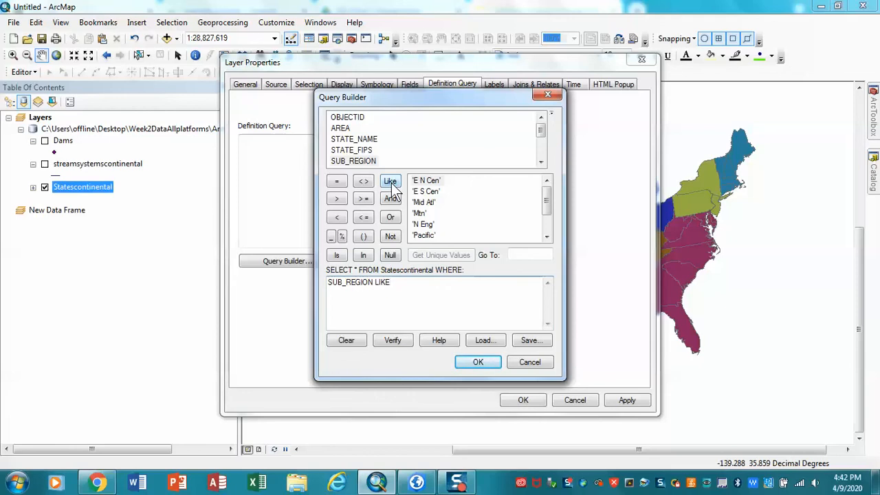
{"action": "type", "text": "'%Cen"}
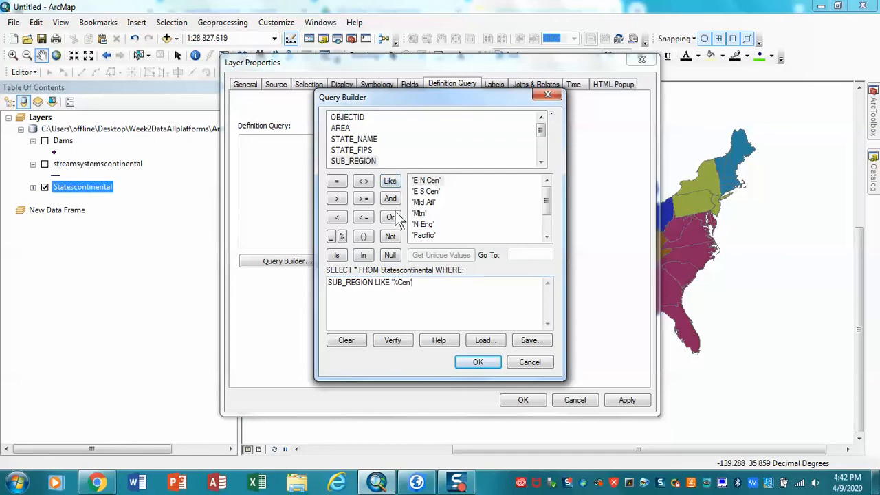
Step: Add the alternative condition OR SUB_REGION = 'Mid Atl' to the states query and apply it to the layer
{"action": "left_click", "coordinate": [393, 216]}
{"action": "double_click", "coordinate": [342, 162]}
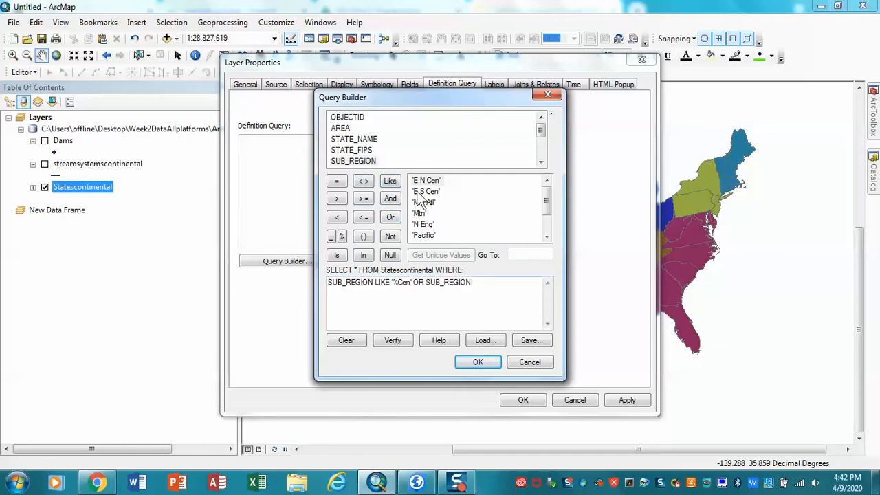
{"action": "left_click", "coordinate": [336, 180]}
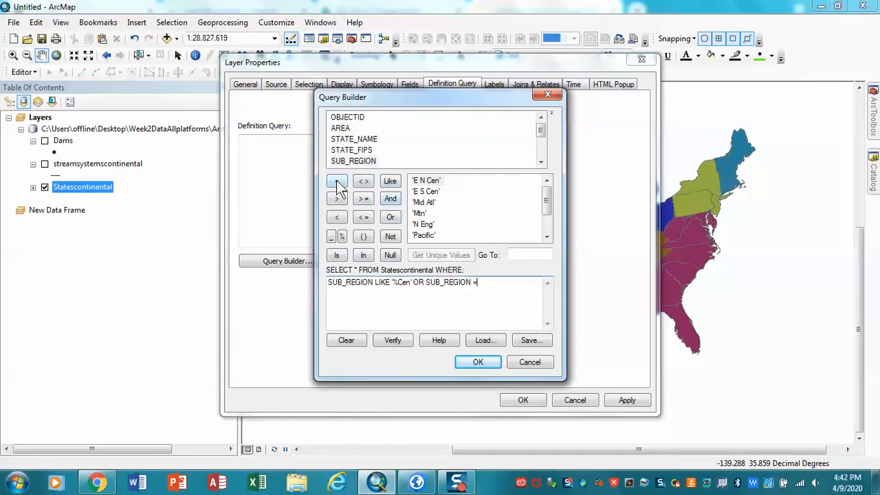
{"action": "double_click", "coordinate": [428, 202]}
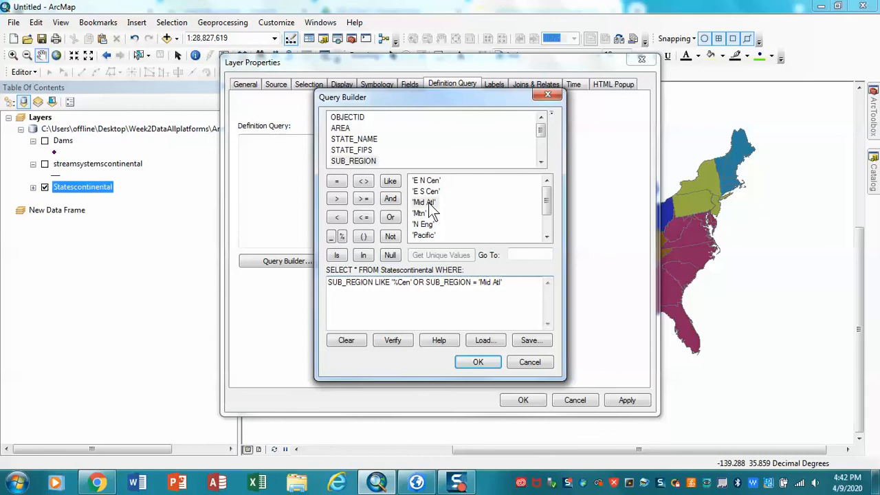
{"action": "left_click", "coordinate": [483, 363]}
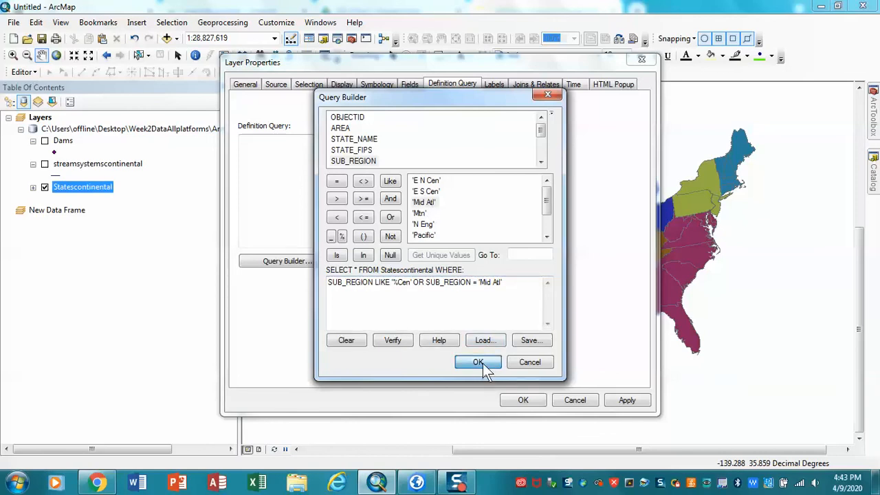
{"action": "left_click", "coordinate": [617, 404]}
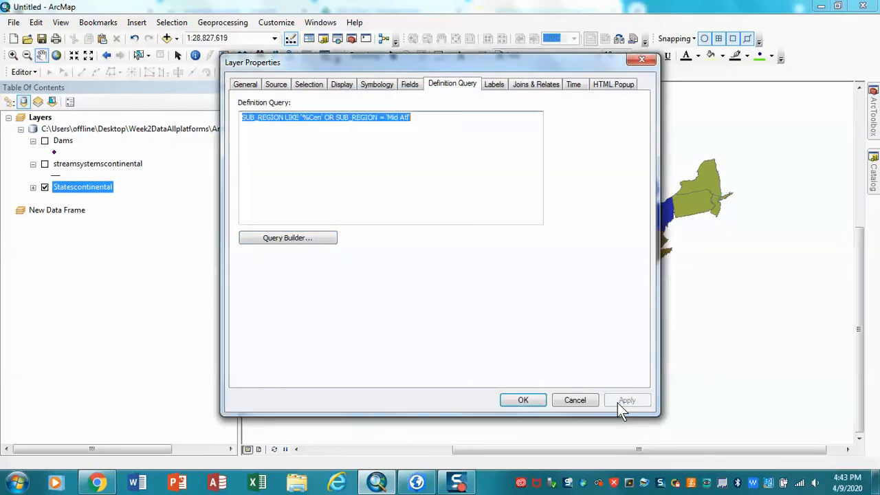
{"action": "left_click", "coordinate": [522, 401]}
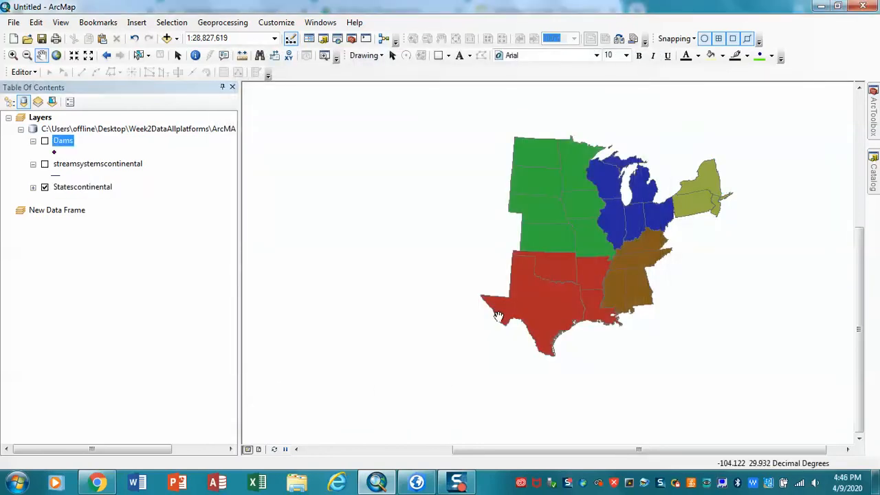
Step: Turn on the Dams layer and open the Query Builder for its definition query
{"action": "left_click", "coordinate": [44, 141]}
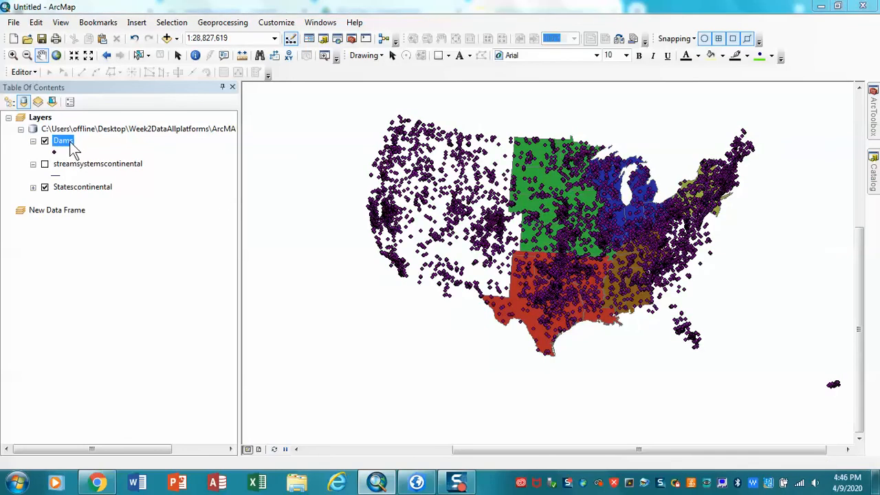
{"action": "right_click", "coordinate": [73, 150]}
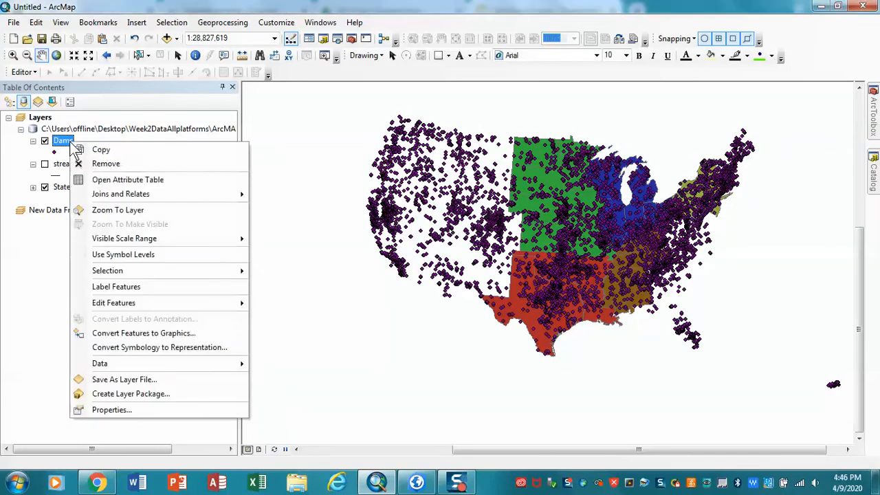
{"action": "left_click", "coordinate": [107, 409]}
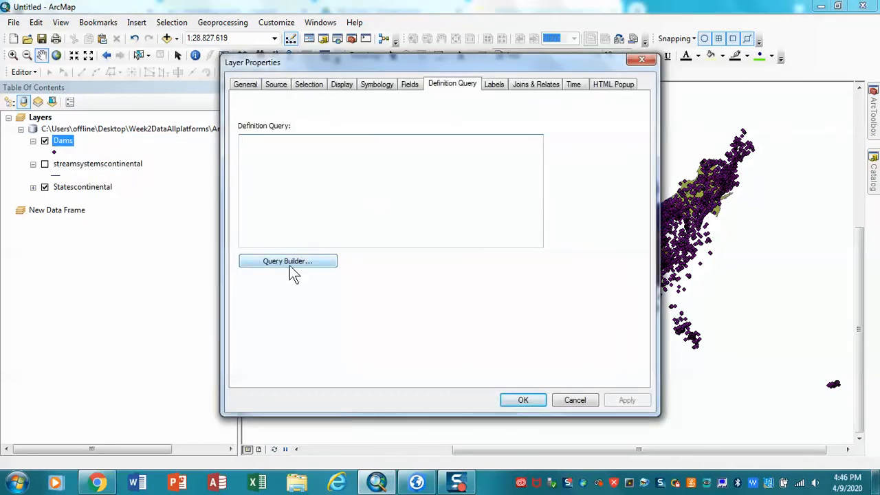
{"action": "left_click", "coordinate": [295, 262]}
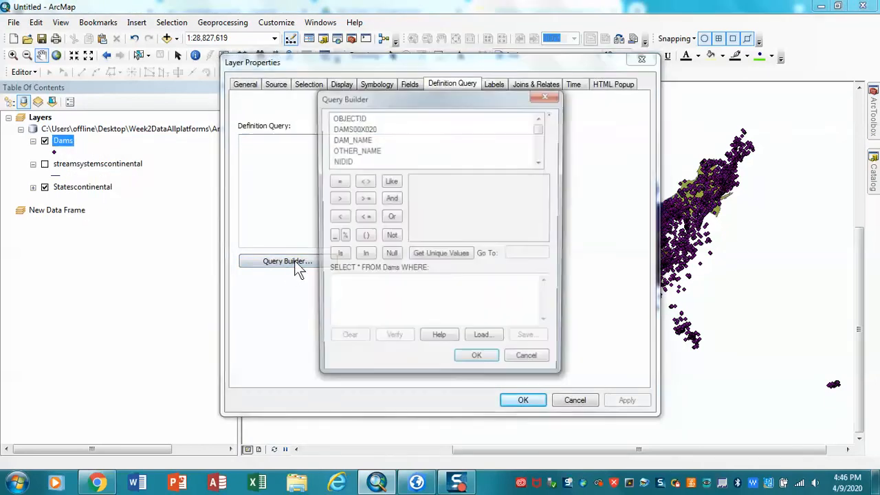
Step: Build the condition YR_COMPL < '1911' for the Dams layer, listing the field's unique values for reference
{"action": "left_click", "coordinate": [540, 162]}
{"action": "left_click", "coordinate": [541, 162]}
{"action": "left_click", "coordinate": [540, 162]}
{"action": "left_click", "coordinate": [540, 163]}
{"action": "left_click", "coordinate": [541, 162]}
{"action": "left_click", "coordinate": [541, 162]}
{"action": "left_click", "coordinate": [540, 162]}
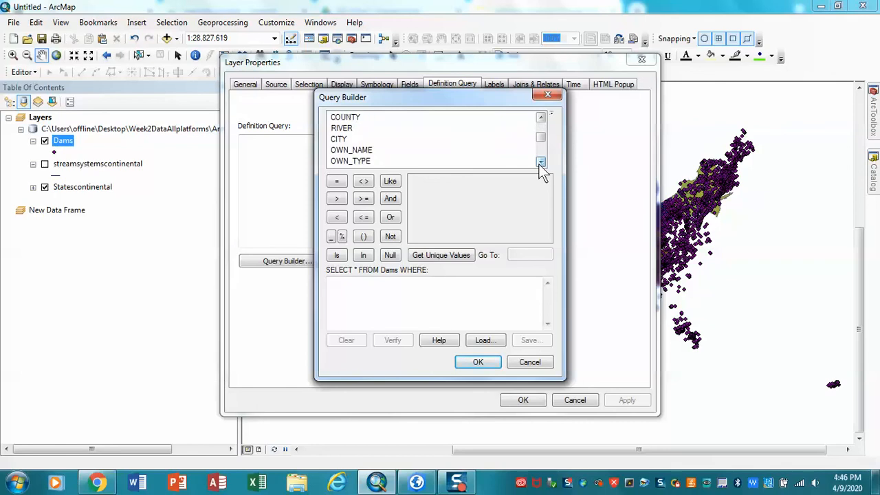
{"action": "left_click", "coordinate": [541, 162]}
{"action": "left_click", "coordinate": [540, 163]}
{"action": "left_click", "coordinate": [541, 162]}
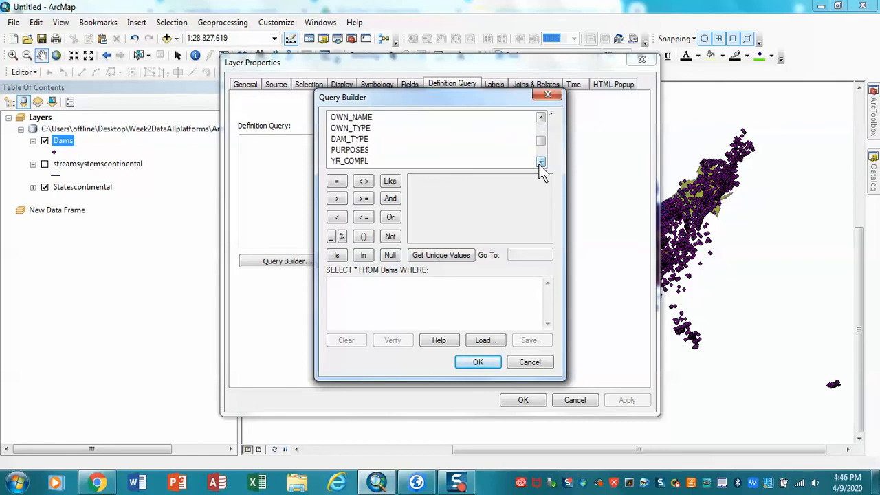
{"action": "double_click", "coordinate": [351, 160]}
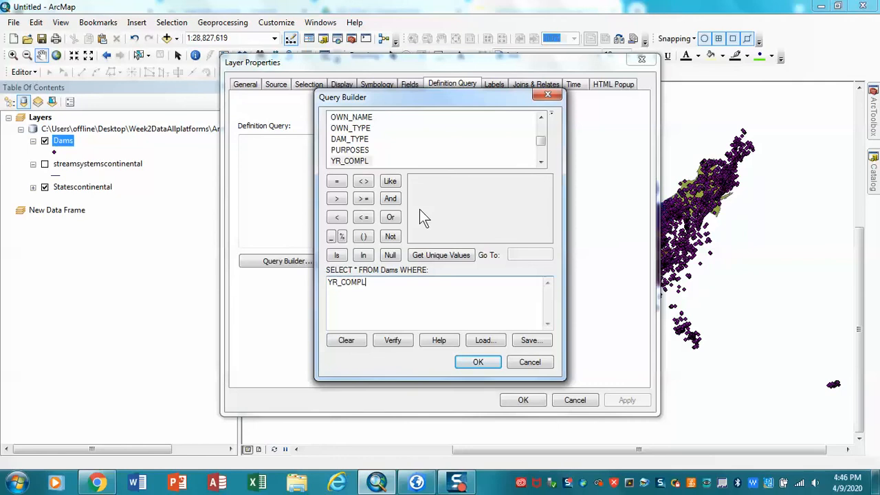
{"action": "left_click", "coordinate": [427, 255]}
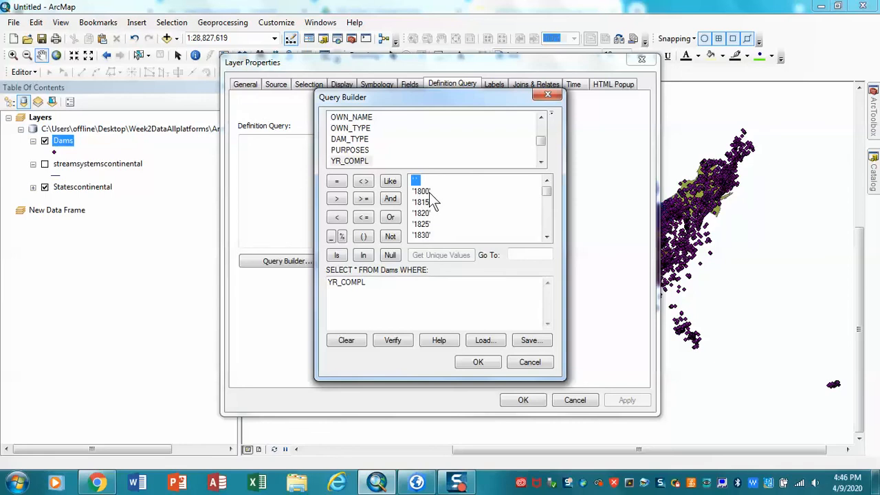
{"action": "left_click", "coordinate": [334, 217]}
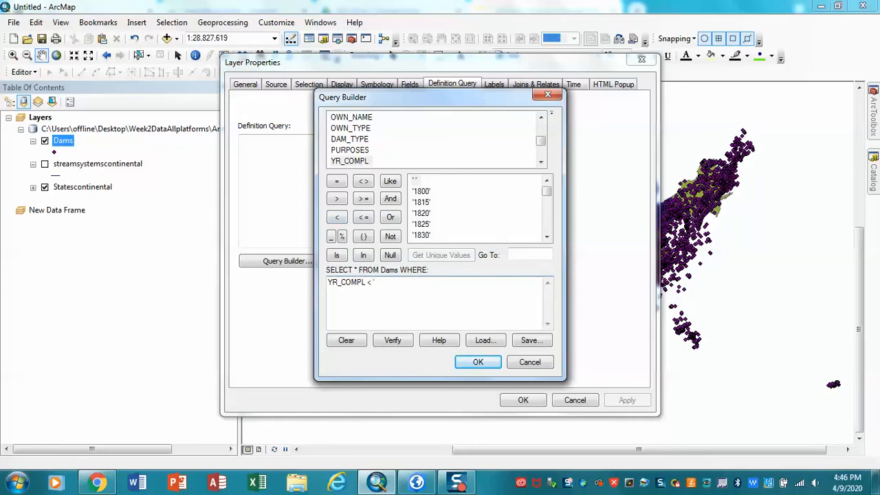
{"action": "type", "text": "'1911'"}
Step: Extend the Dams query with AND NOT YR_COMPL = ' ' to exclude blank years, and apply it to the layer
{"action": "left_click", "coordinate": [391, 203]}
{"action": "left_click", "coordinate": [389, 238]}
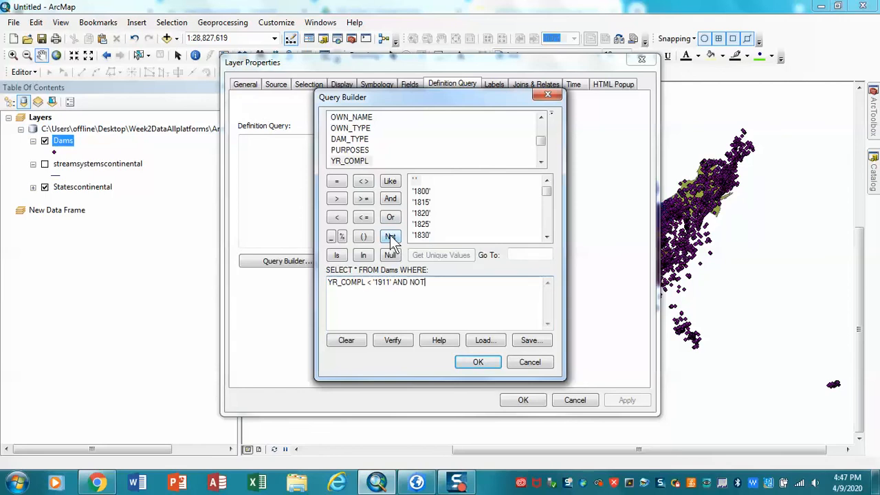
{"action": "left_click", "coordinate": [351, 163]}
{"action": "double_click", "coordinate": [351, 164]}
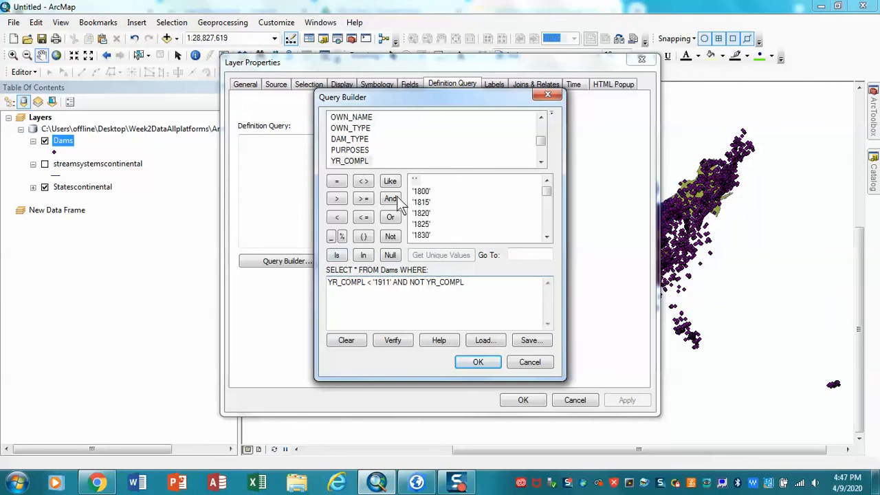
{"action": "left_click", "coordinate": [336, 180]}
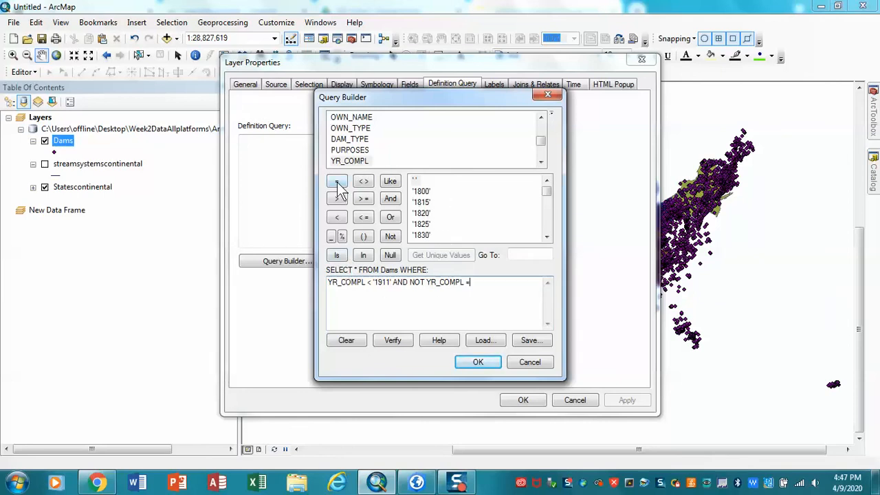
{"action": "double_click", "coordinate": [417, 181]}
{"action": "left_click", "coordinate": [477, 364]}
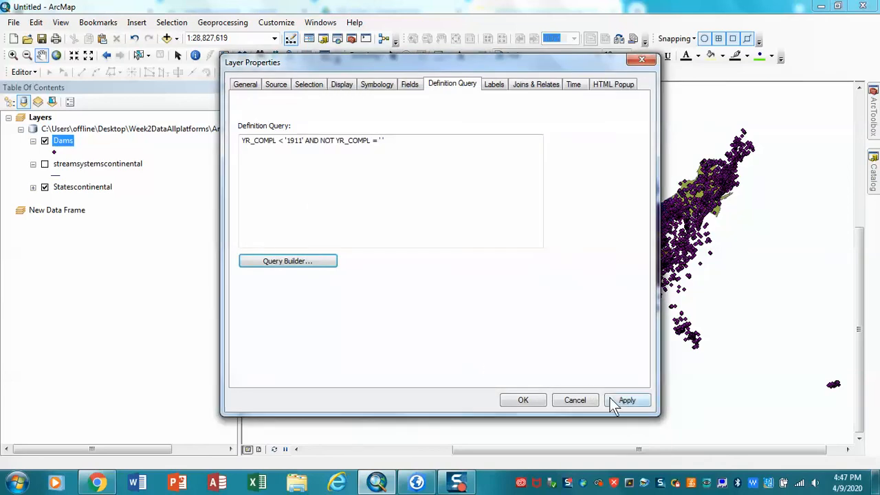
{"action": "left_click", "coordinate": [611, 399]}
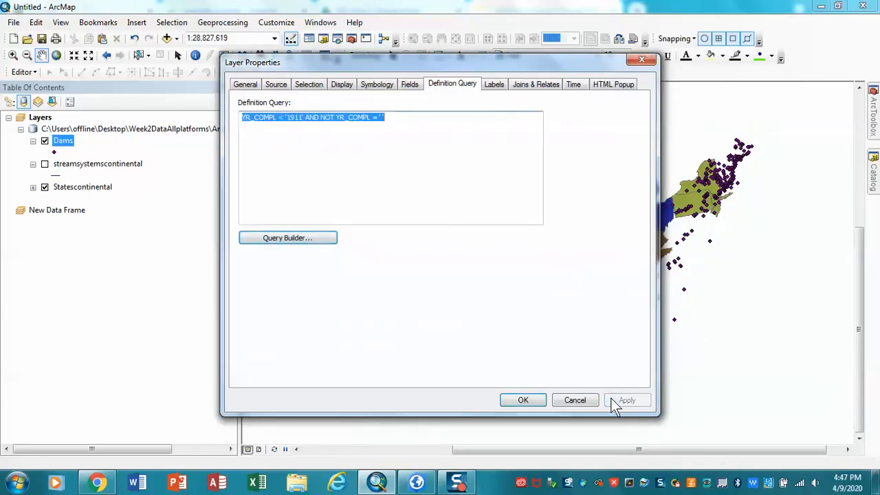
{"action": "left_click", "coordinate": [524, 400]}
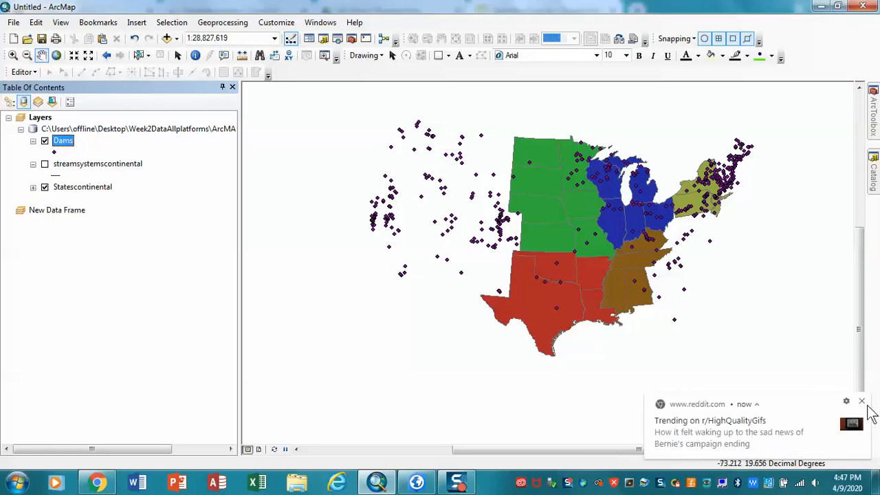
{"action": "left_click", "coordinate": [864, 402]}
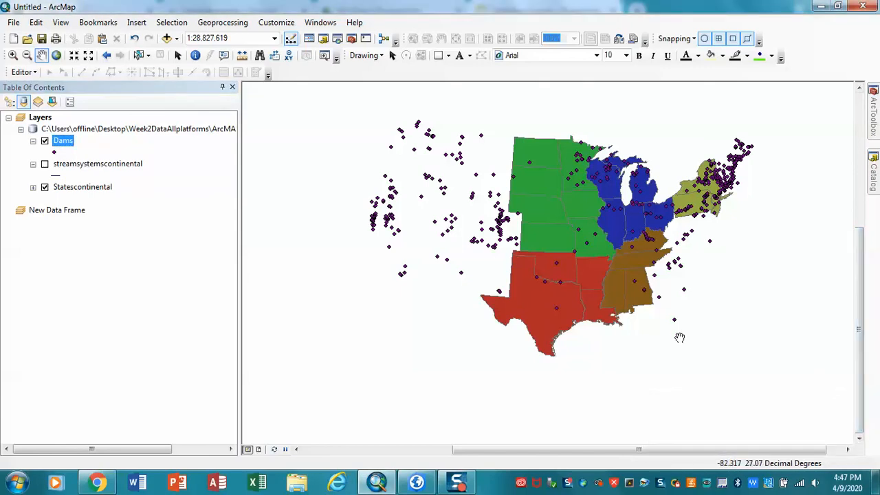
Step: Export all Dams features to results.gdb as damspre1911, overwriting the existing feature class, and add the exported data to the map
{"action": "right_click", "coordinate": [63, 147]}
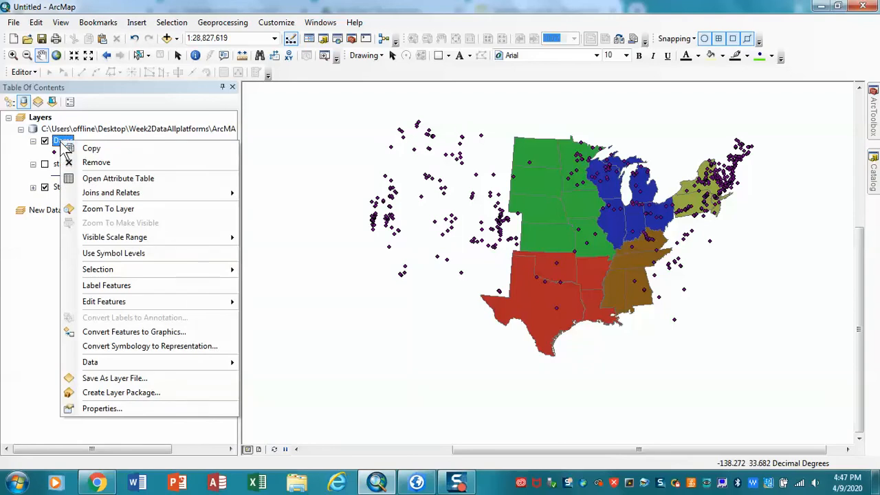
{"action": "mouse_move", "coordinate": [119, 357]}
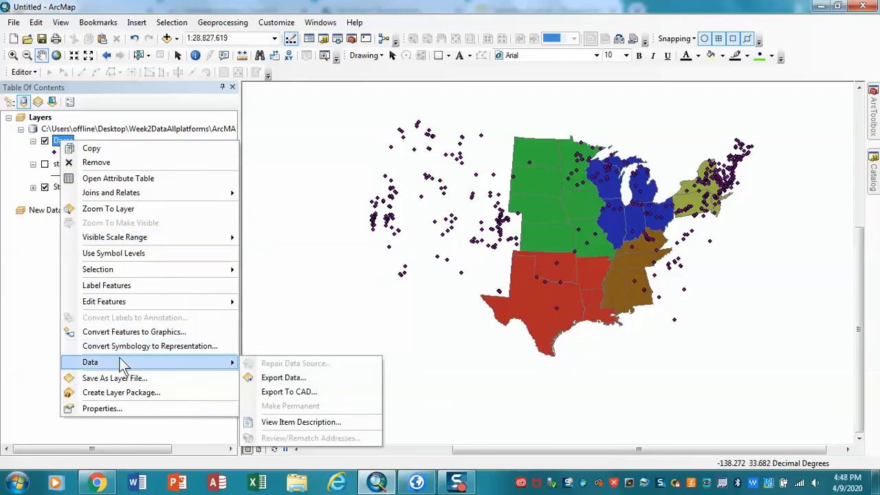
{"action": "left_click", "coordinate": [275, 378]}
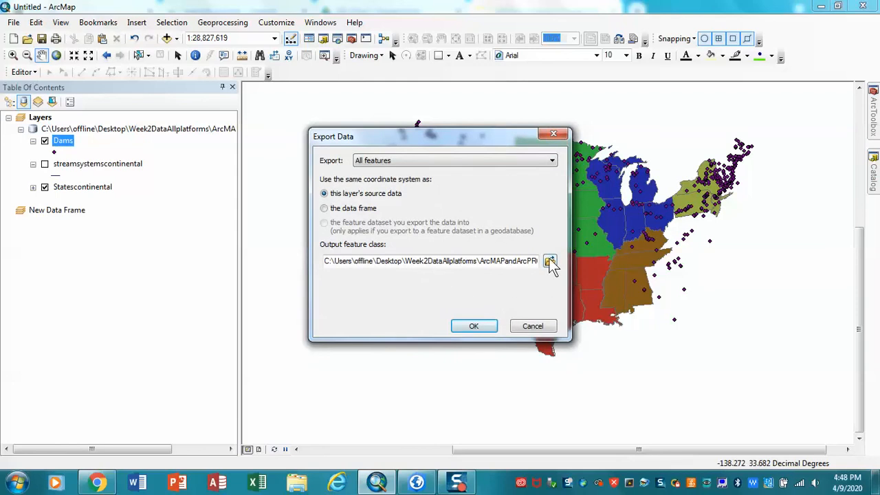
{"action": "left_click", "coordinate": [550, 262]}
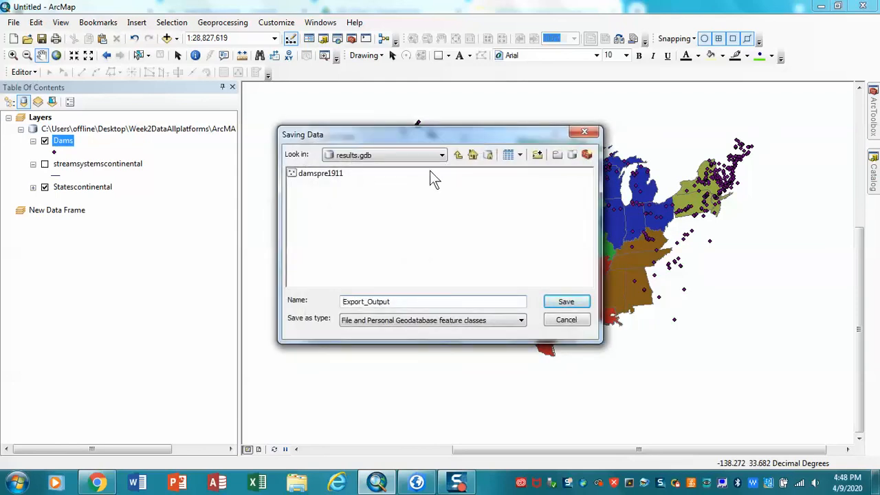
{"action": "left_click", "coordinate": [321, 174]}
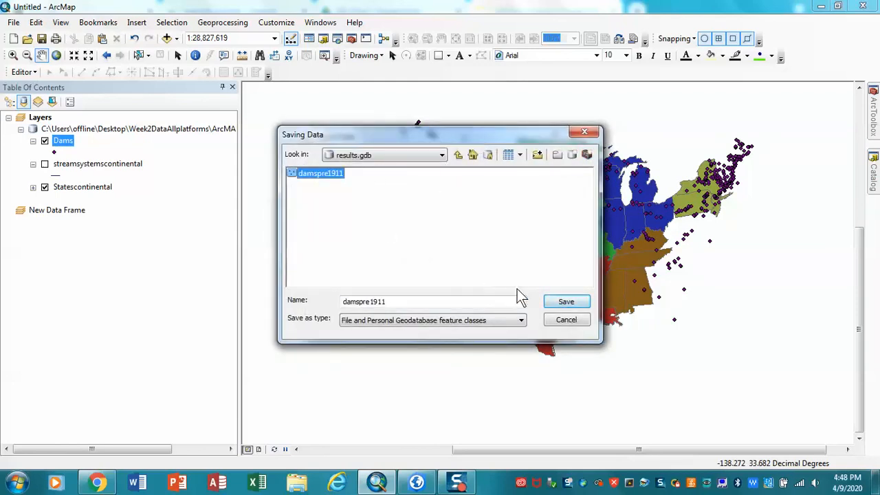
{"action": "left_click", "coordinate": [564, 308]}
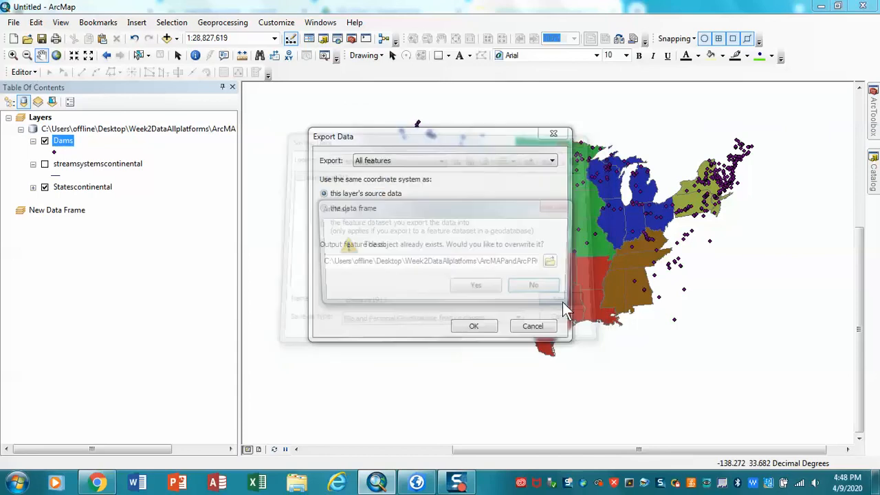
{"action": "left_click", "coordinate": [480, 289]}
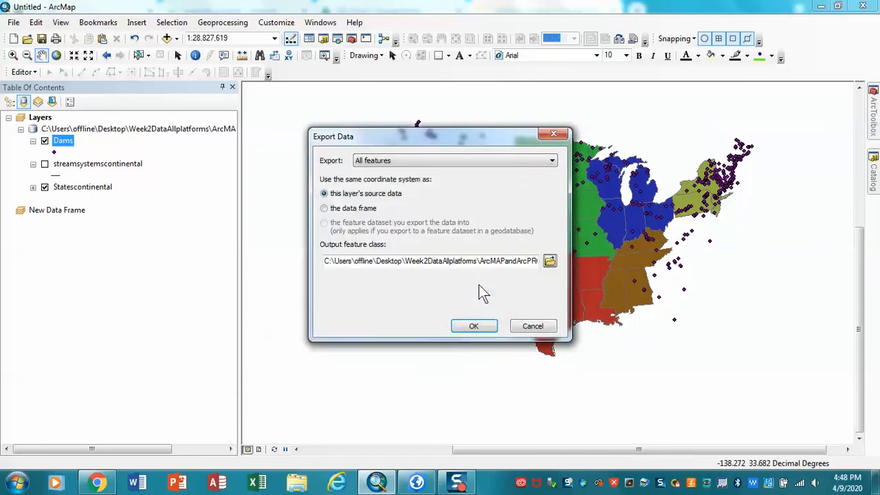
{"action": "left_click", "coordinate": [467, 325]}
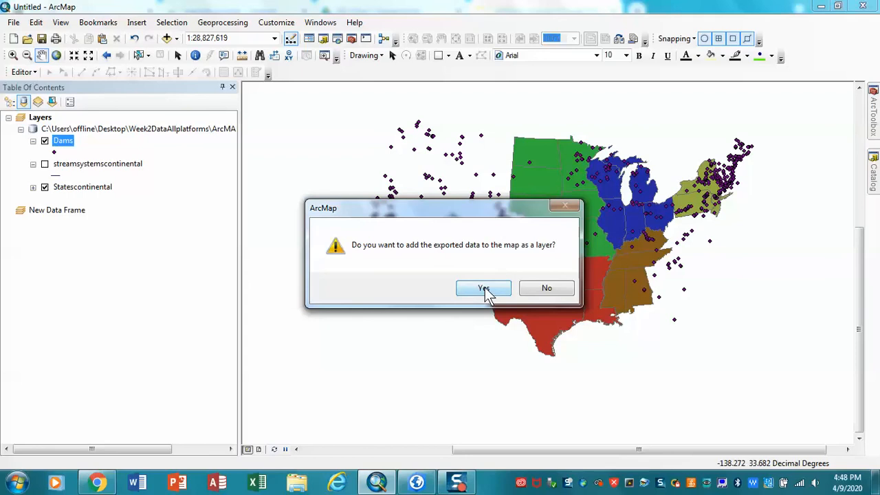
{"action": "left_click", "coordinate": [484, 289]}
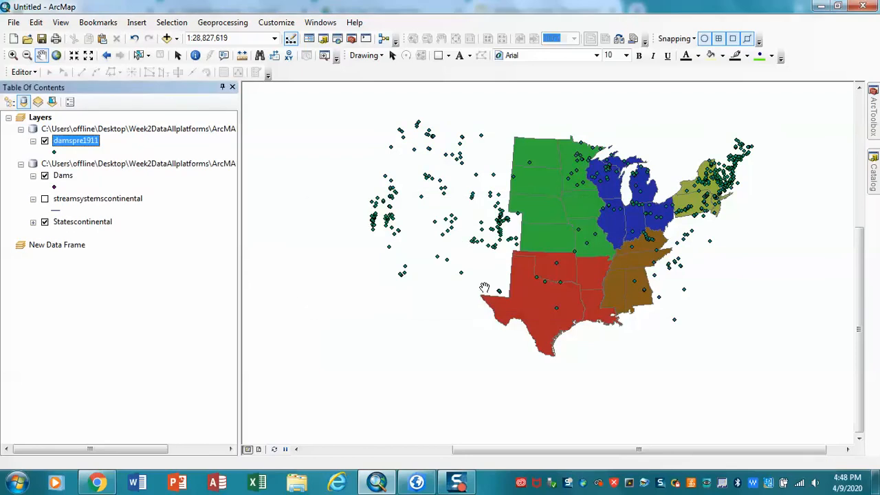
Step: Inspect the definition query in the damspre1911 layer's properties and close them without changes
{"action": "right_click", "coordinate": [84, 147]}
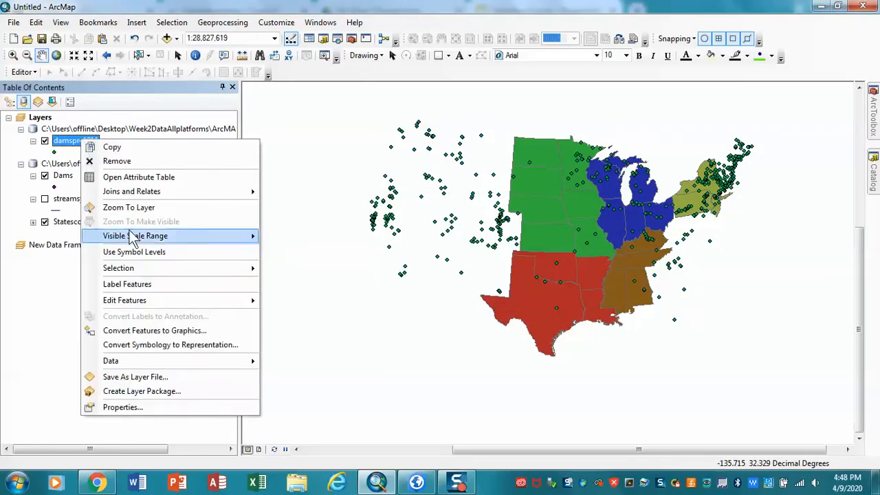
{"action": "left_click", "coordinate": [132, 409]}
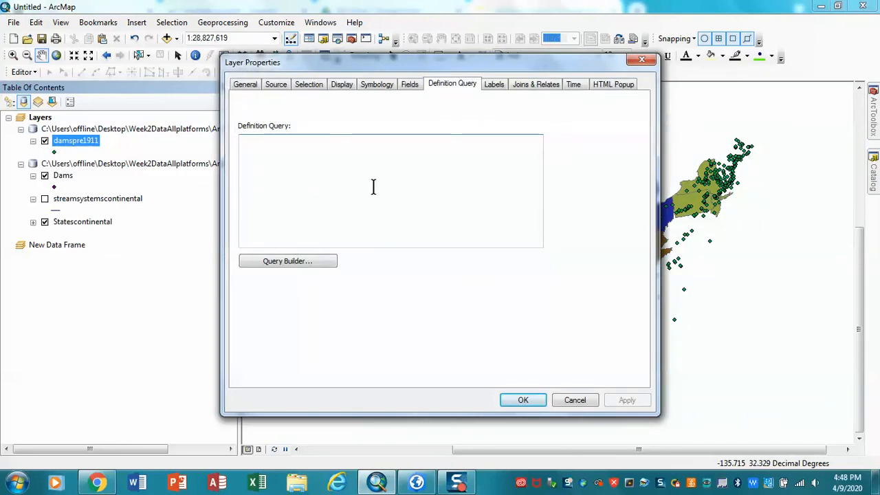
{"action": "left_click", "coordinate": [637, 62]}
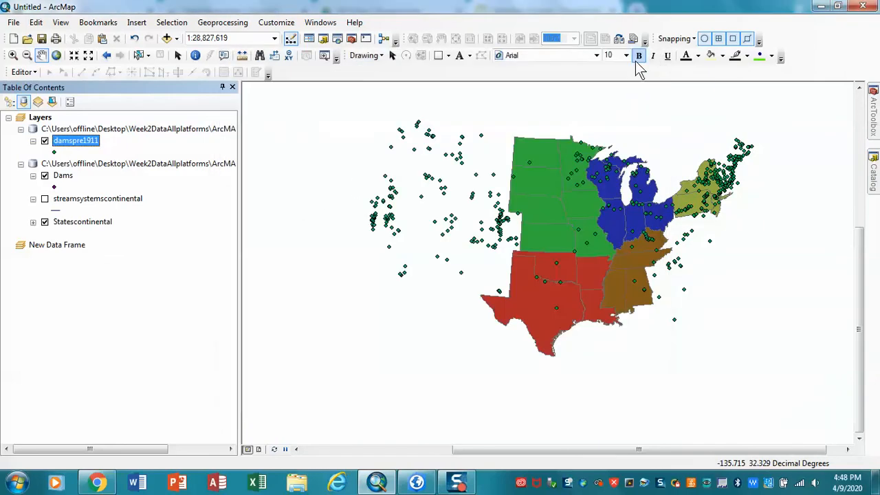